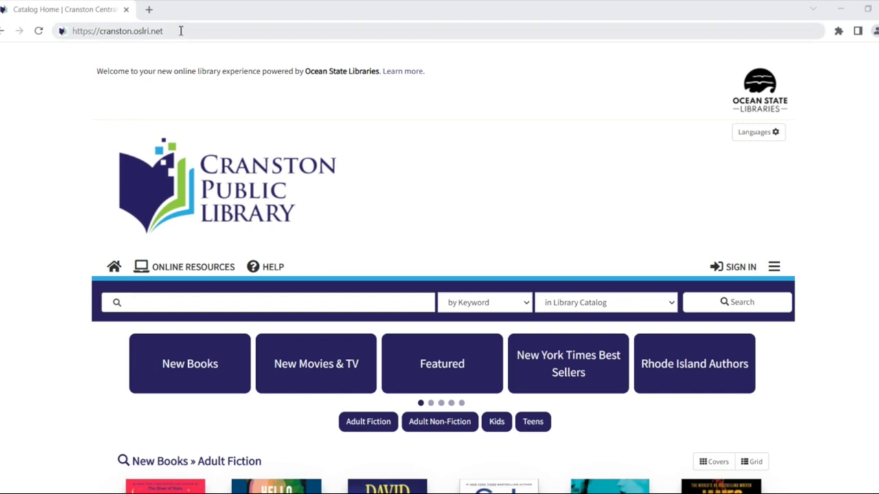
Highlight the catalog's web address cranston.oslri.net, then deselect it.
{"action": "left_click", "coordinate": [159, 32]}
{"action": "left_click_drag", "start_coordinate": [159, 32], "coordinate": [103, 42]}
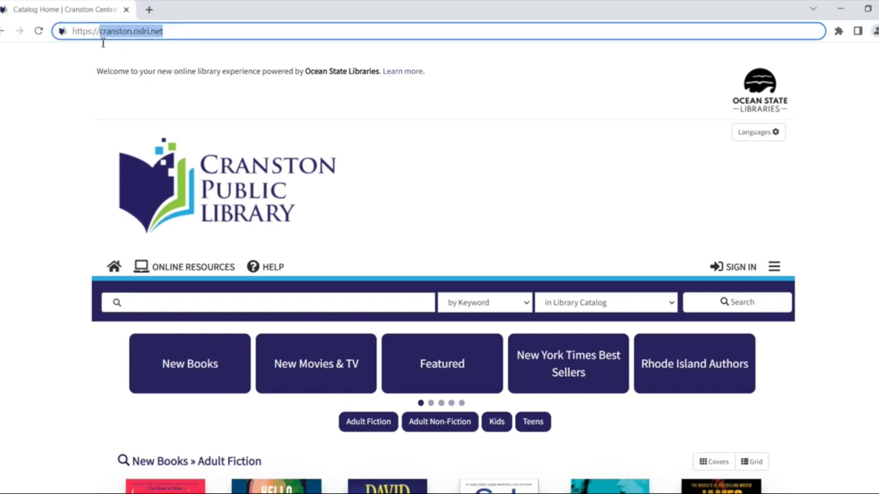
{"action": "left_click", "coordinate": [81, 139]}
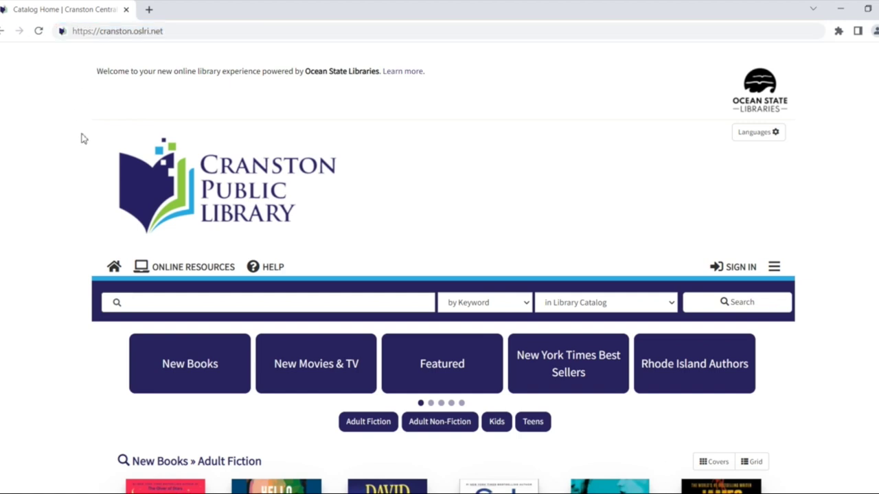
{"action": "scroll", "coordinate": [81, 139], "scroll_direction": "down", "scroll_amount": 1}
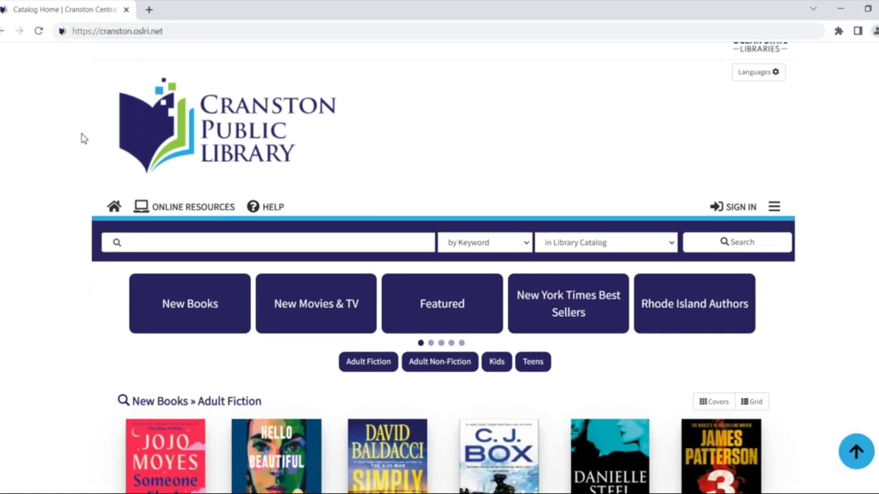
Run a keyword search for 'the midnight library' and scroll through the result formats.
{"action": "left_click", "coordinate": [163, 245]}
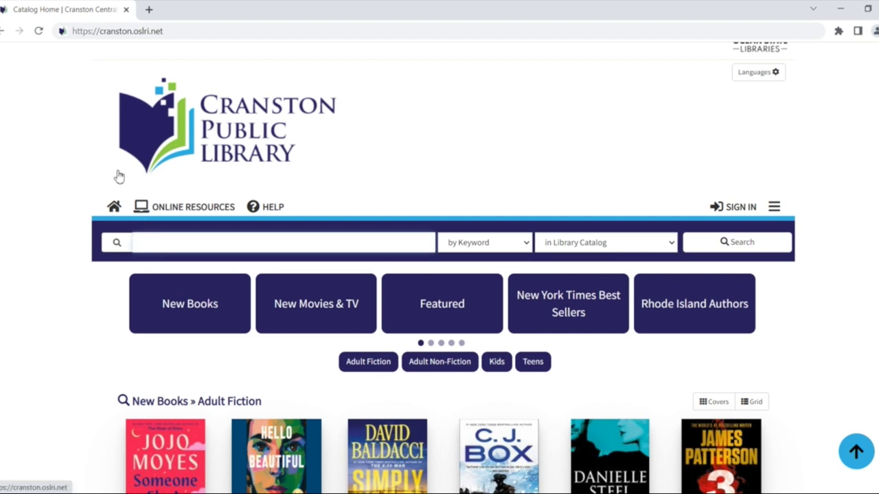
{"action": "type", "text": "the midnight library"}
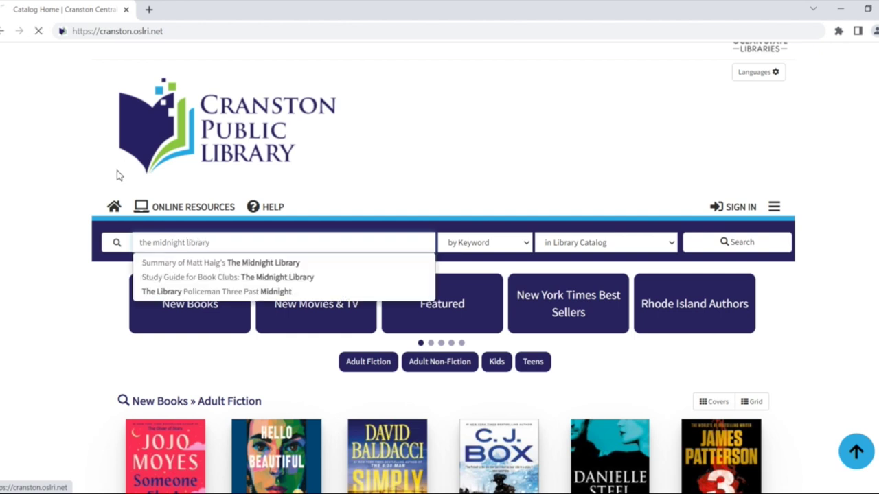
{"action": "key", "text": "Return"}
{"action": "scroll", "coordinate": [424, 221], "scroll_direction": "down", "scroll_amount": 3}
{"action": "scroll", "coordinate": [426, 218], "scroll_direction": "down", "scroll_amount": 1}
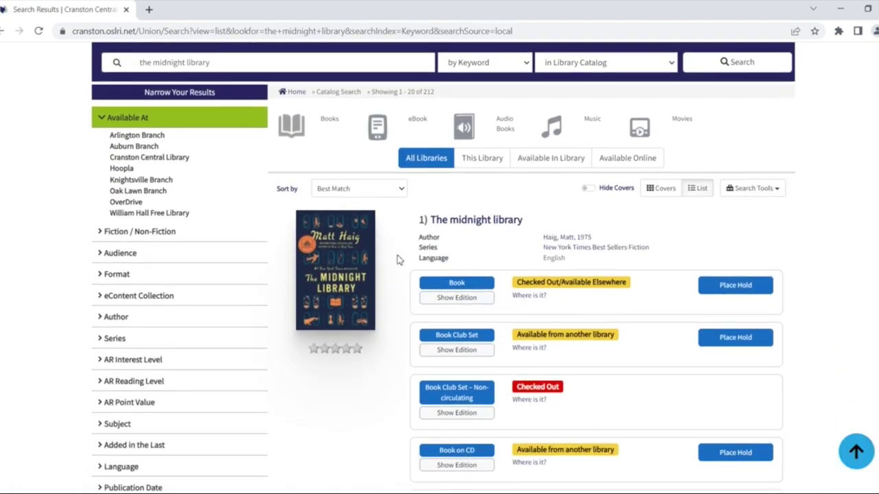
{"action": "scroll", "coordinate": [394, 267], "scroll_direction": "down", "scroll_amount": 1}
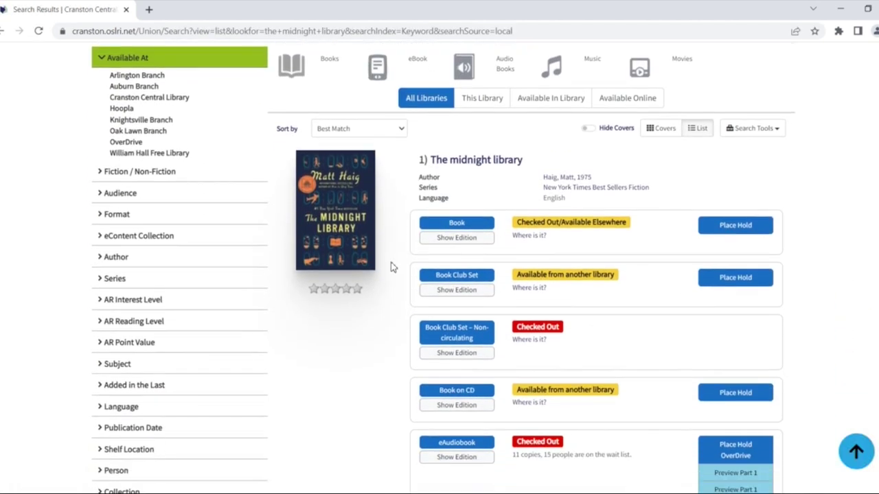
{"action": "scroll", "coordinate": [393, 267], "scroll_direction": "down", "scroll_amount": 1}
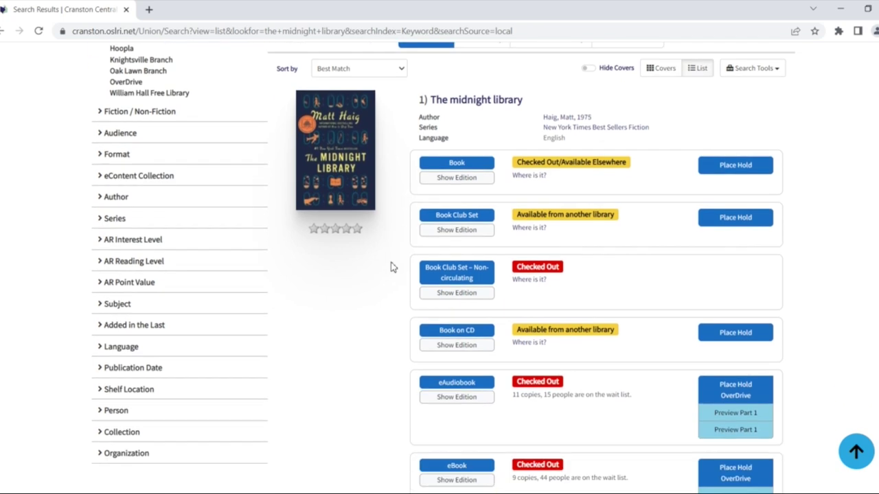
{"action": "scroll", "coordinate": [387, 350], "scroll_direction": "down", "scroll_amount": 3}
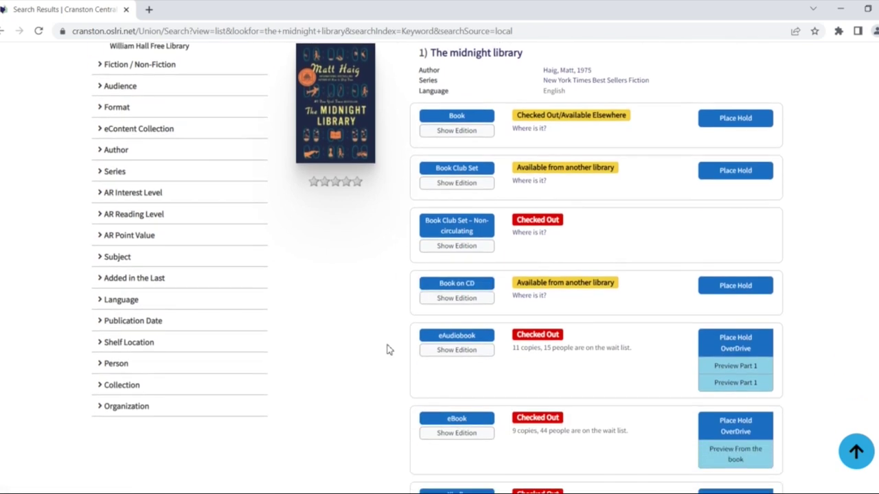
{"action": "scroll", "coordinate": [387, 350], "scroll_direction": "down", "scroll_amount": 2}
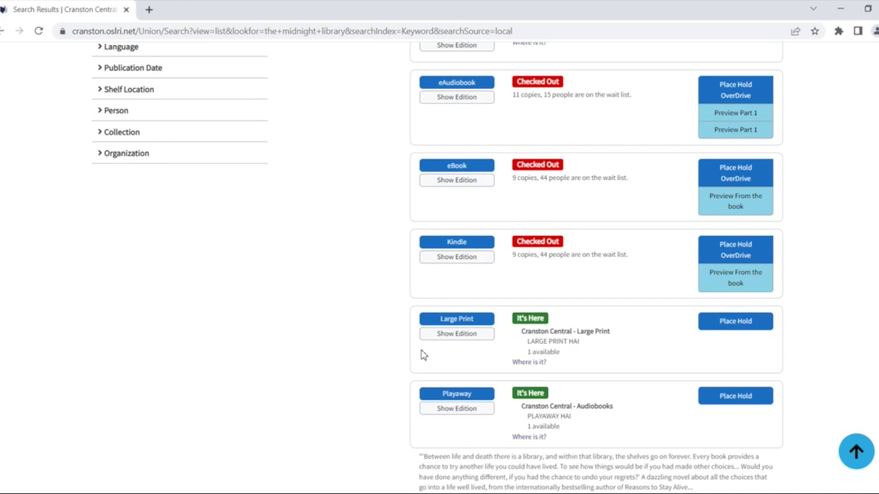
{"action": "scroll", "coordinate": [402, 347], "scroll_direction": "up", "scroll_amount": 5}
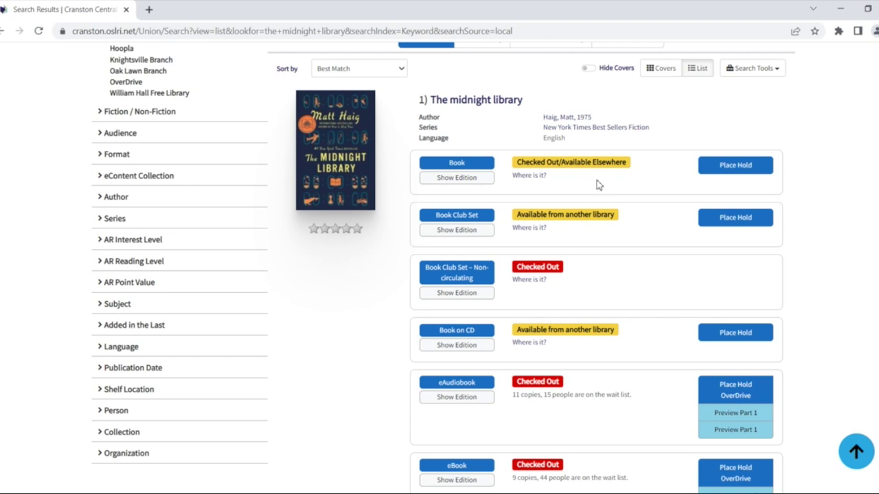
Request a hold on the print Book edition, signing in with the library card number and PIN.
{"action": "left_click", "coordinate": [736, 167]}
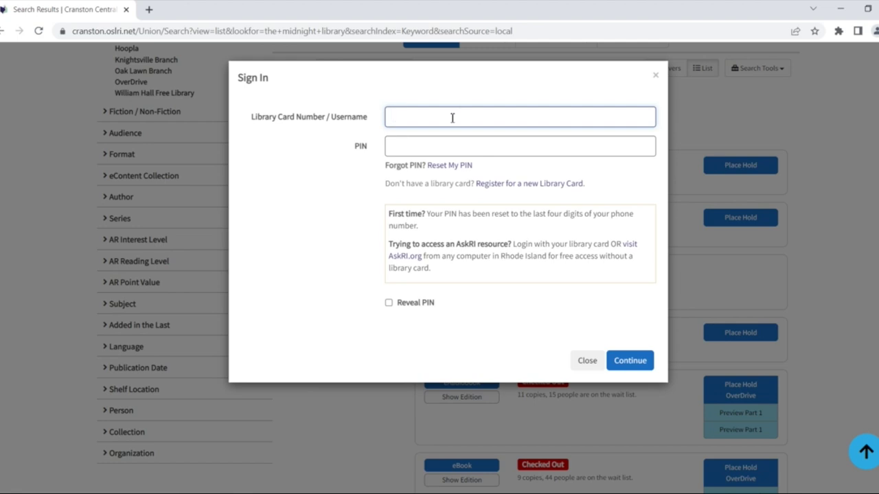
{"action": "type", "text": "cratraining1"}
{"action": "left_click", "coordinate": [442, 144]}
{"action": "type", "text": "1234"}
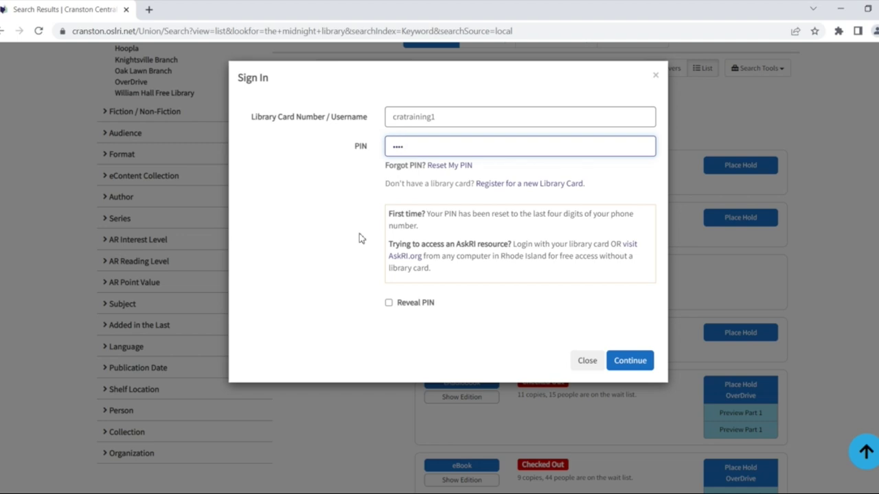
{"action": "left_click", "coordinate": [644, 362]}
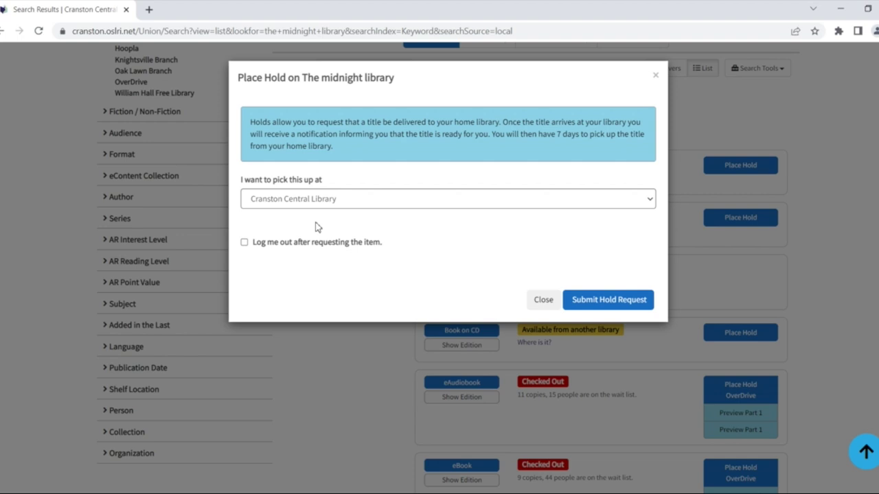
Submit the hold for pickup at Cranston Central Library, staying logged in afterwards.
{"action": "left_click", "coordinate": [364, 203]}
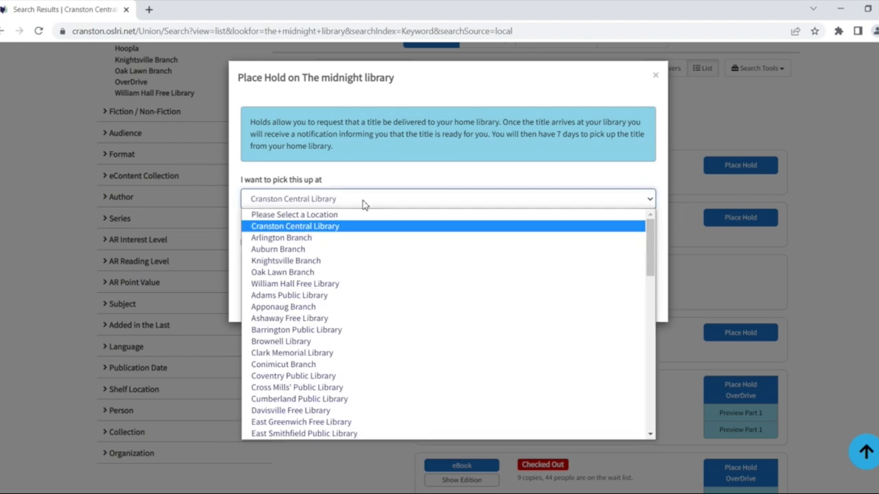
{"action": "left_click", "coordinate": [364, 202]}
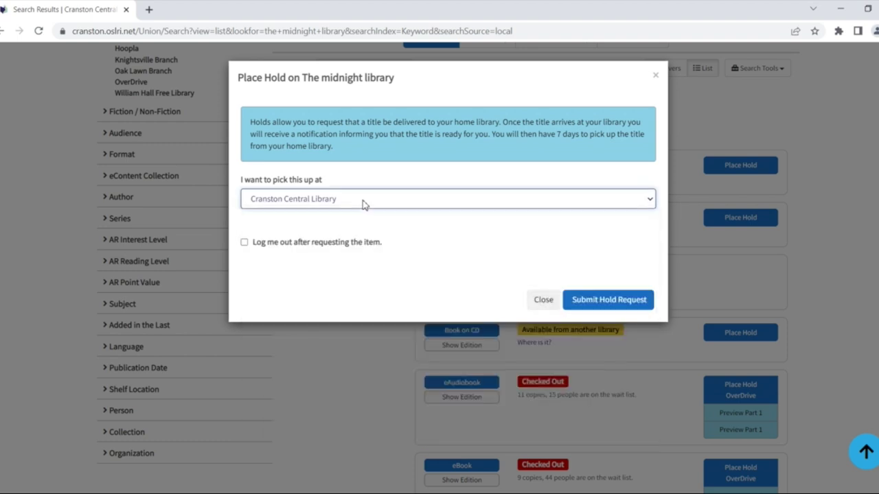
{"action": "left_click", "coordinate": [244, 245]}
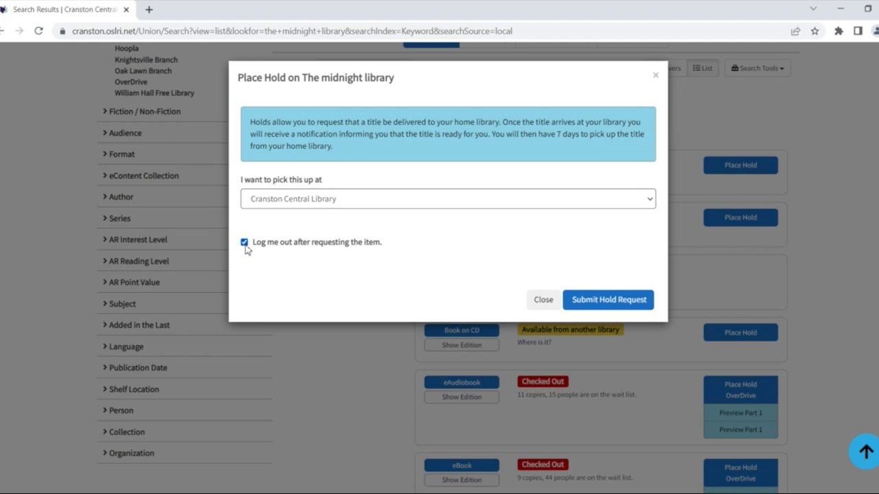
{"action": "left_click", "coordinate": [244, 244]}
{"action": "left_click", "coordinate": [612, 302]}
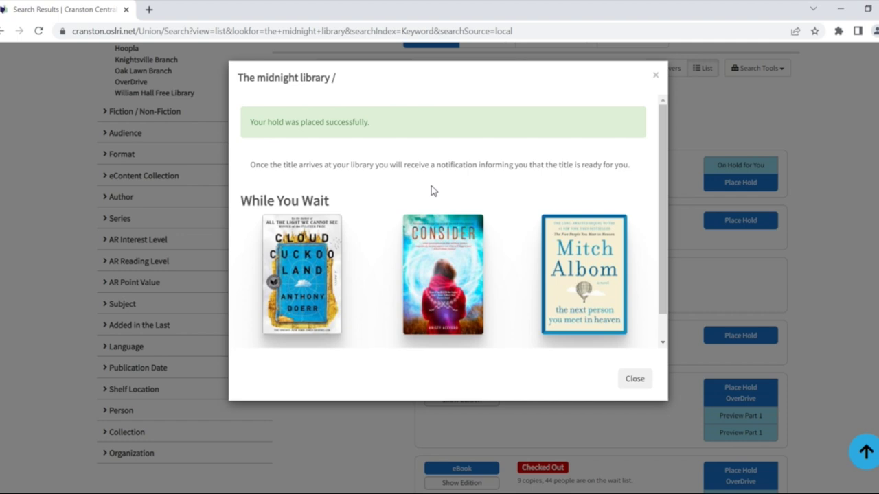
Close the hold-placed confirmation to return to the search results.
{"action": "left_click", "coordinate": [630, 382]}
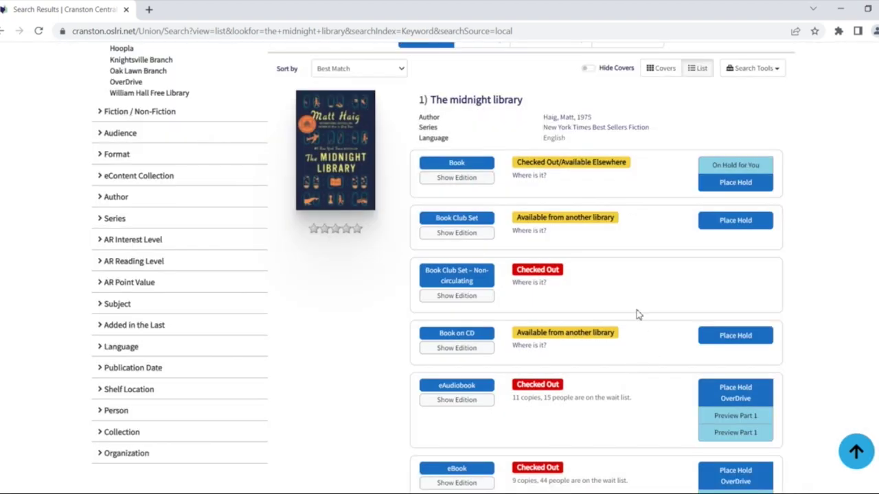
Go to the Your Account overview showing 1 hold and 0 checked out, then expand the account menu.
{"action": "scroll", "coordinate": [631, 302], "scroll_direction": "up", "scroll_amount": 3}
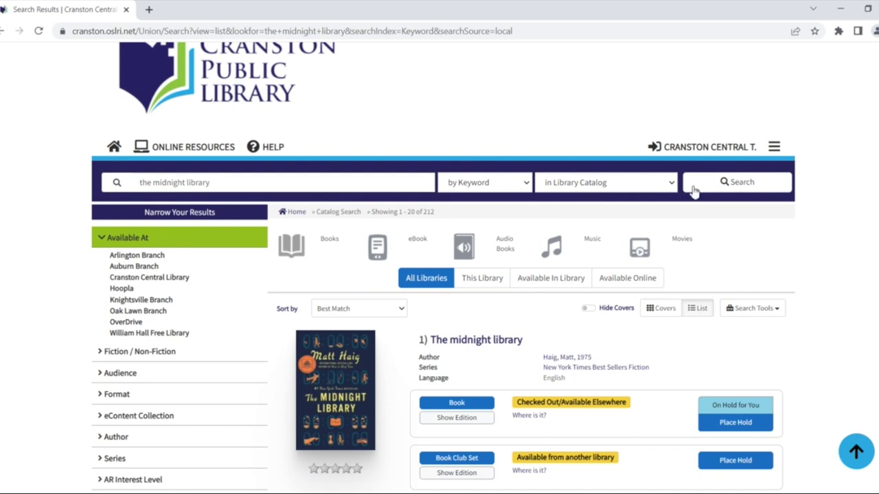
{"action": "left_click", "coordinate": [707, 147]}
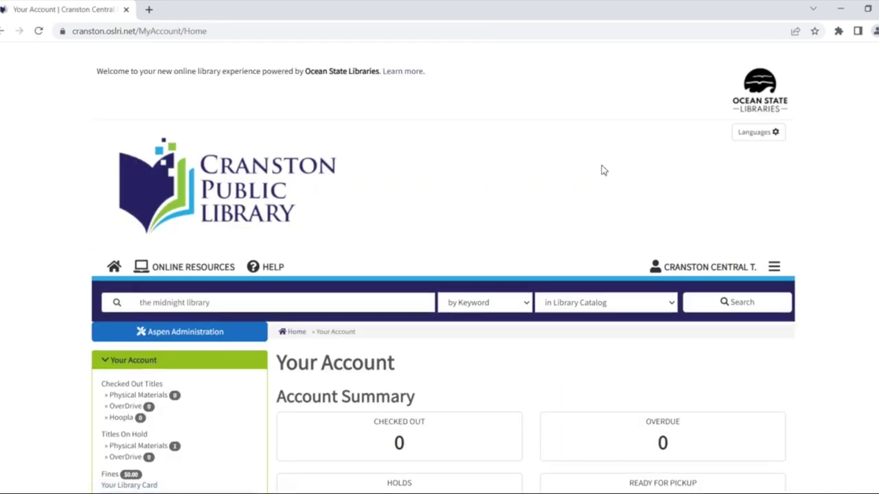
{"action": "scroll", "coordinate": [529, 176], "scroll_direction": "down", "scroll_amount": 1}
{"action": "scroll", "coordinate": [530, 176], "scroll_direction": "down", "scroll_amount": 2}
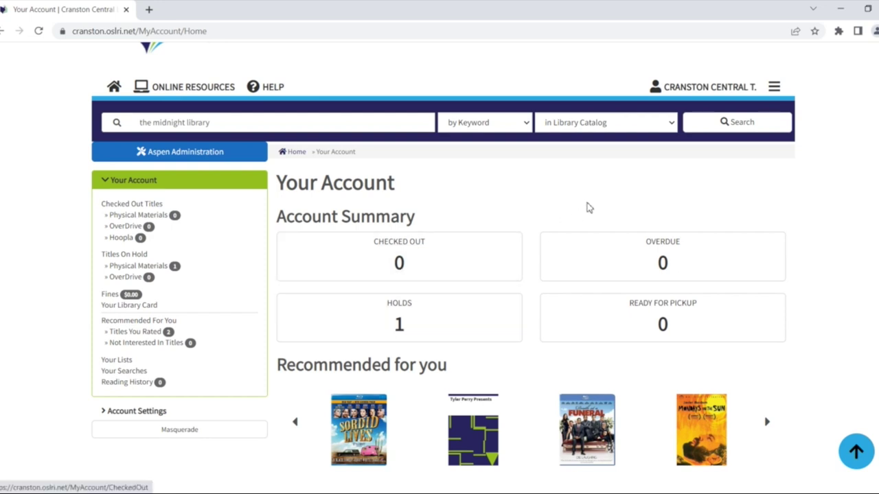
{"action": "left_click", "coordinate": [706, 91]}
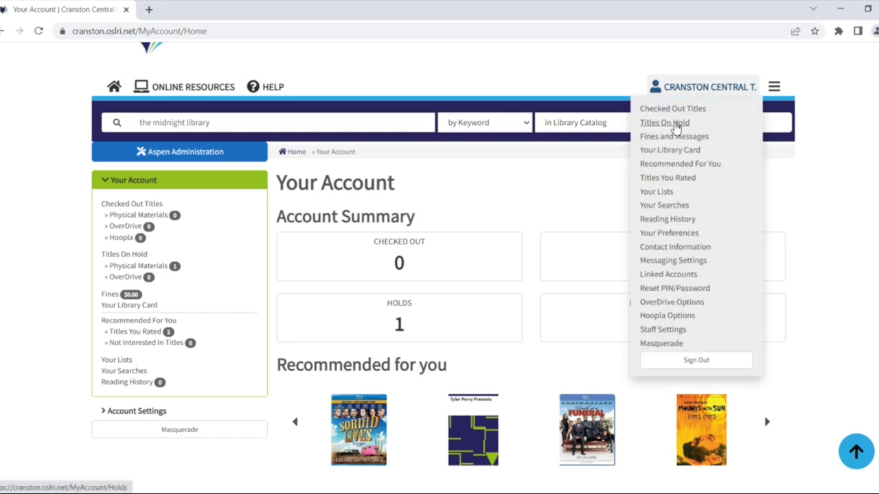
Choose Titles On Hold and scroll down to The midnight library under Pending Holds.
{"action": "left_click", "coordinate": [676, 123]}
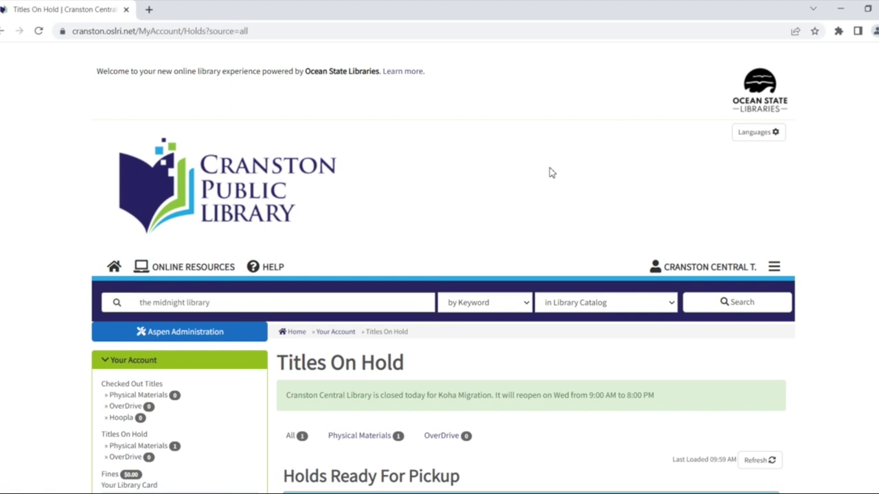
{"action": "scroll", "coordinate": [550, 173], "scroll_direction": "down", "scroll_amount": 5}
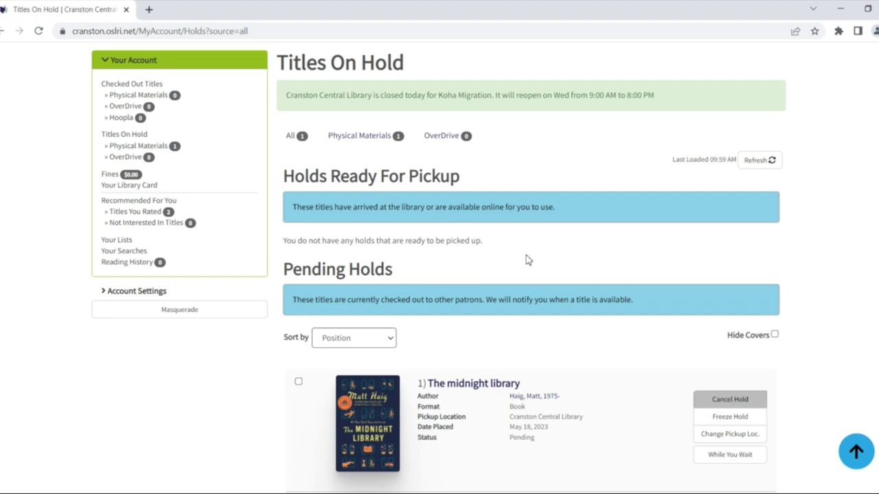
{"action": "scroll", "coordinate": [528, 259], "scroll_direction": "down", "scroll_amount": 3}
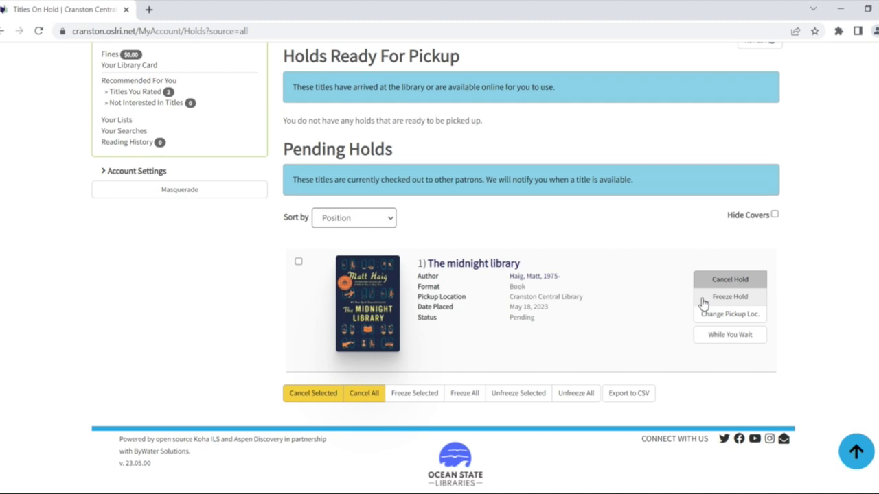
Freeze The midnight library hold with no end date and dismiss the success message.
{"action": "left_click", "coordinate": [703, 301]}
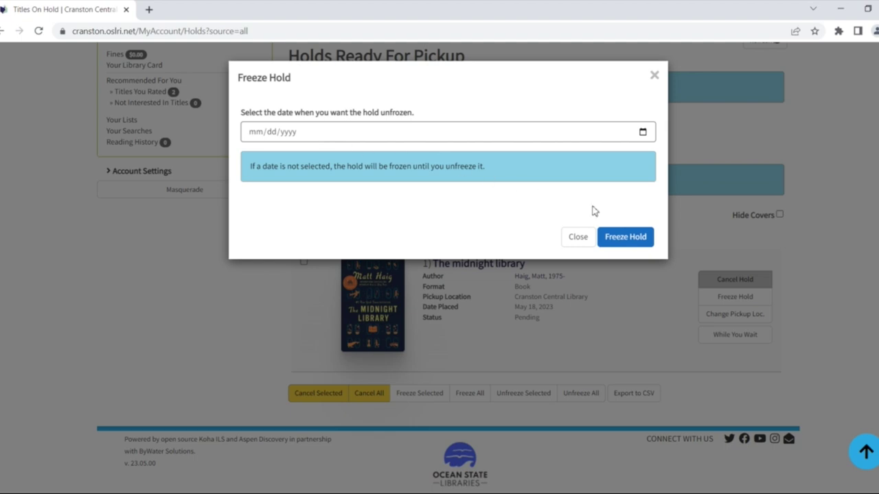
{"action": "left_click", "coordinate": [637, 240]}
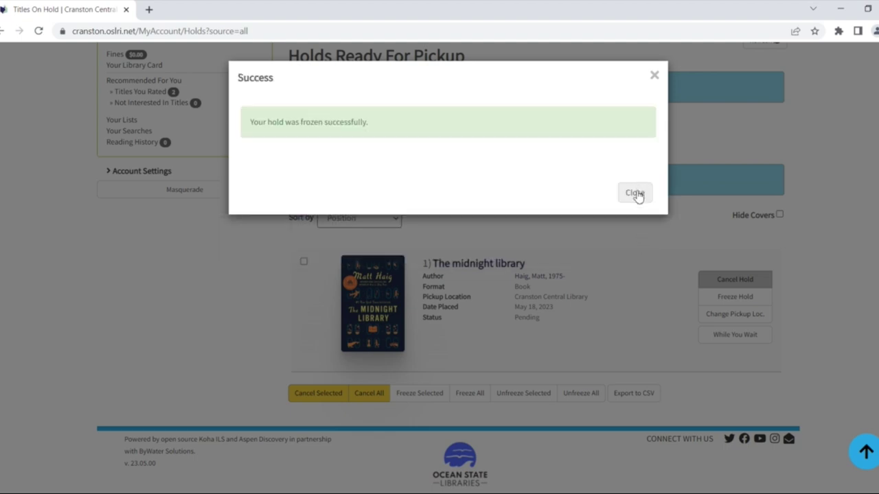
{"action": "left_click", "coordinate": [636, 195]}
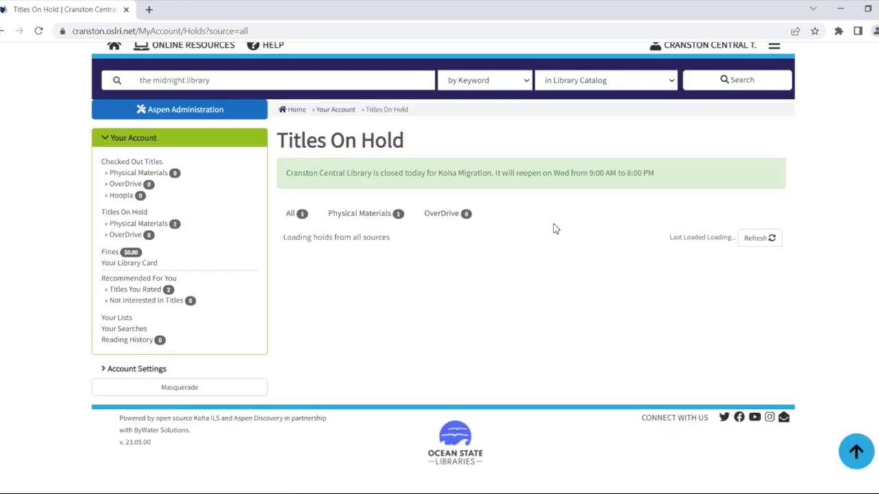
Unfreeze the hold so its status returns to Pending, dismissing the success message.
{"action": "scroll", "coordinate": [555, 227], "scroll_direction": "down", "scroll_amount": 2}
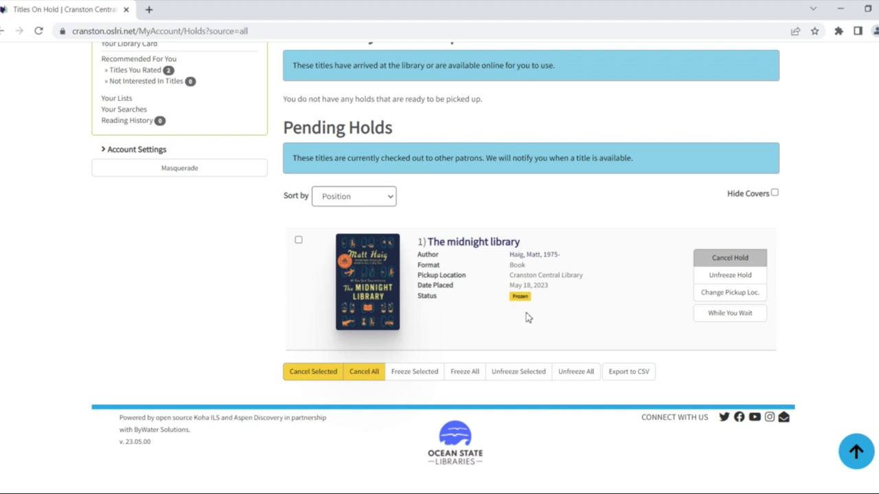
{"action": "left_click", "coordinate": [709, 276]}
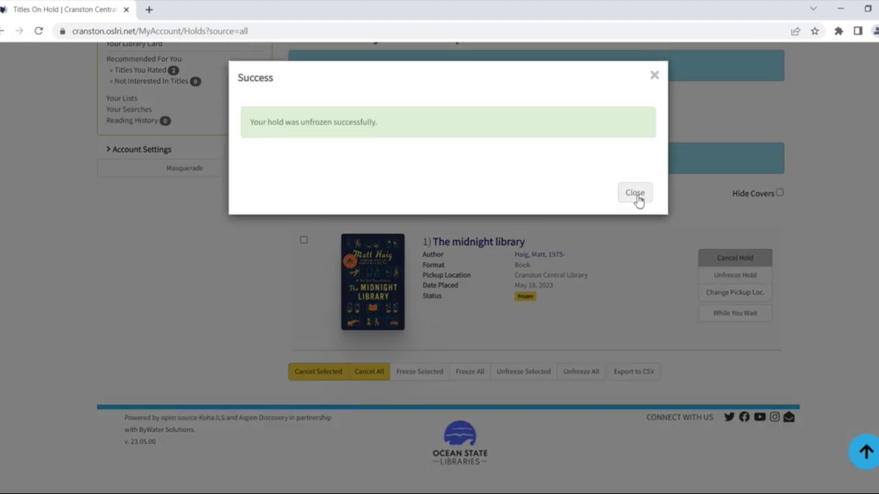
{"action": "left_click", "coordinate": [635, 195]}
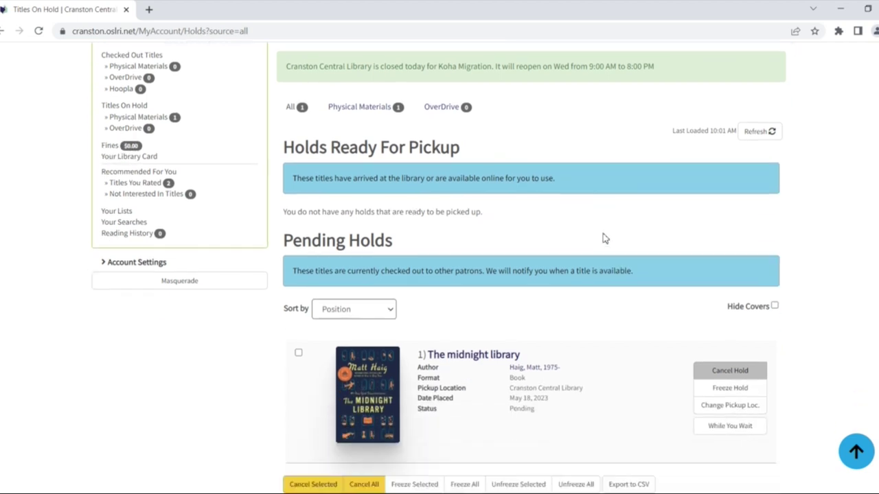
{"action": "scroll", "coordinate": [604, 238], "scroll_direction": "down", "scroll_amount": 2}
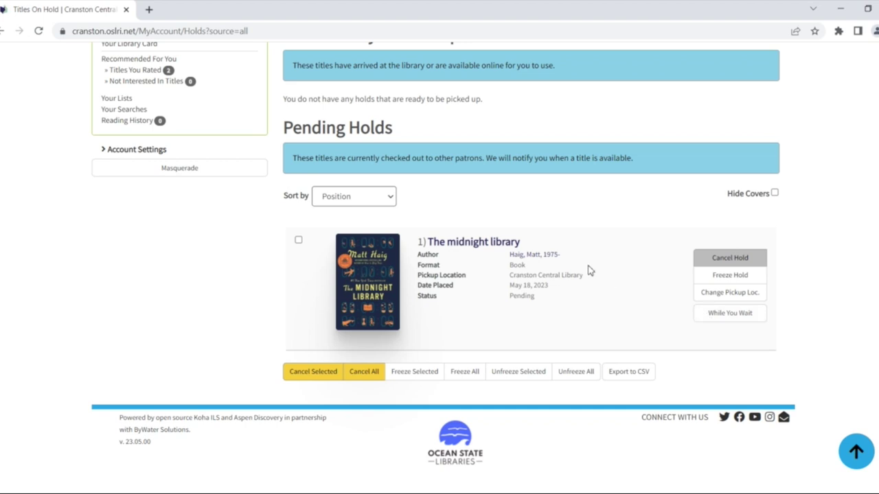
{"action": "scroll", "coordinate": [589, 270], "scroll_direction": "up", "scroll_amount": 6}
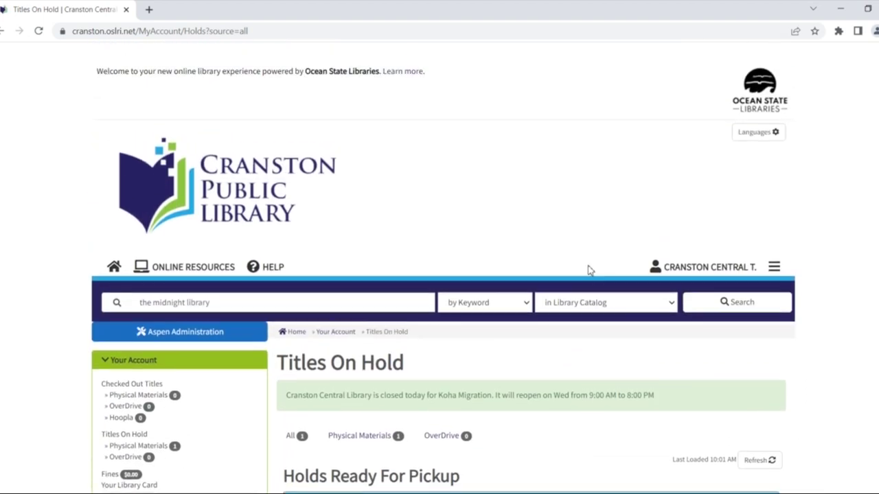